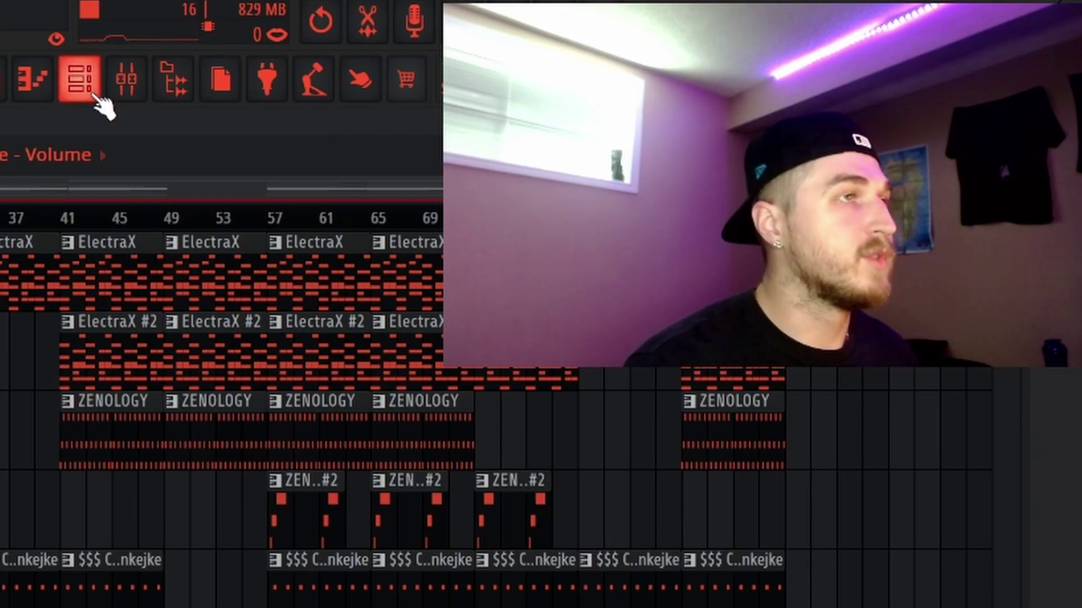
Step: Select the first chord's notes, then select all notes and duplicate the chord pattern
left_click(79, 78)
key("F6")
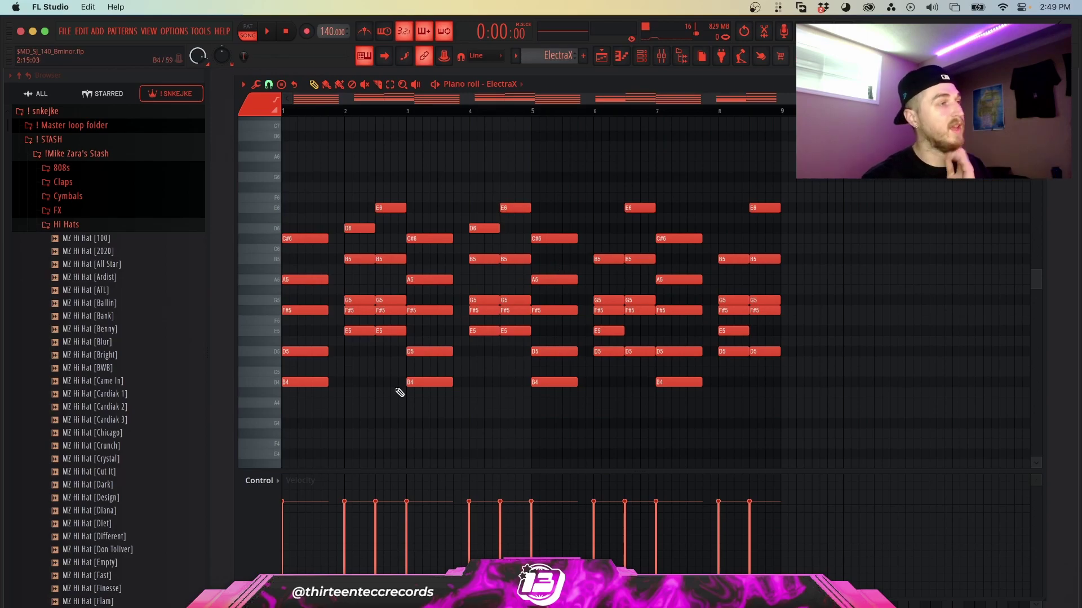
scroll(332, 253, "down", 1)
left_click_drag(301, 207, 364, 196)
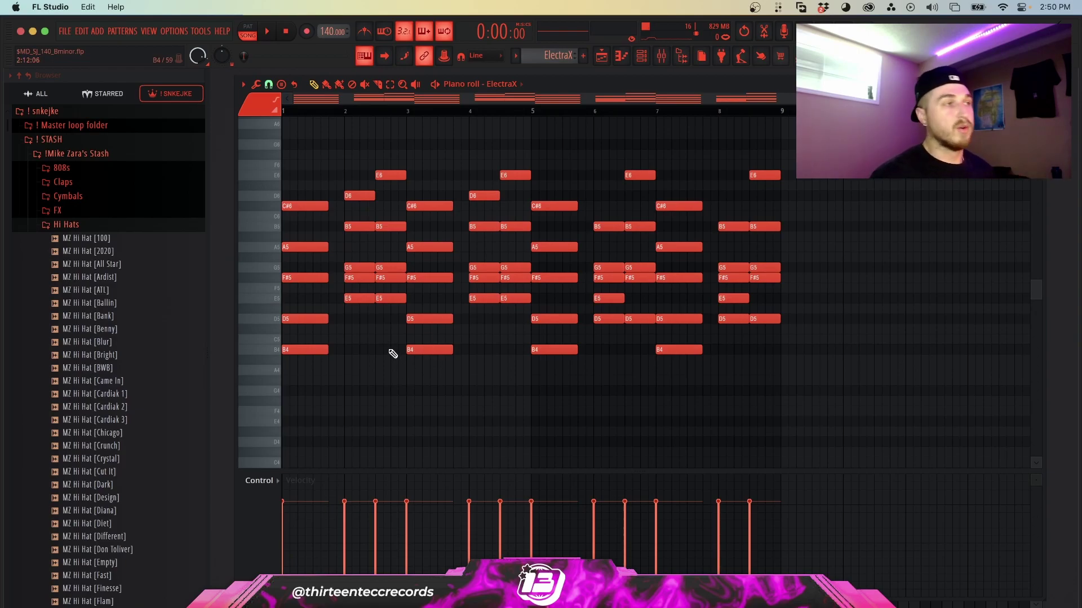
left_click_drag(291, 169, 322, 411)
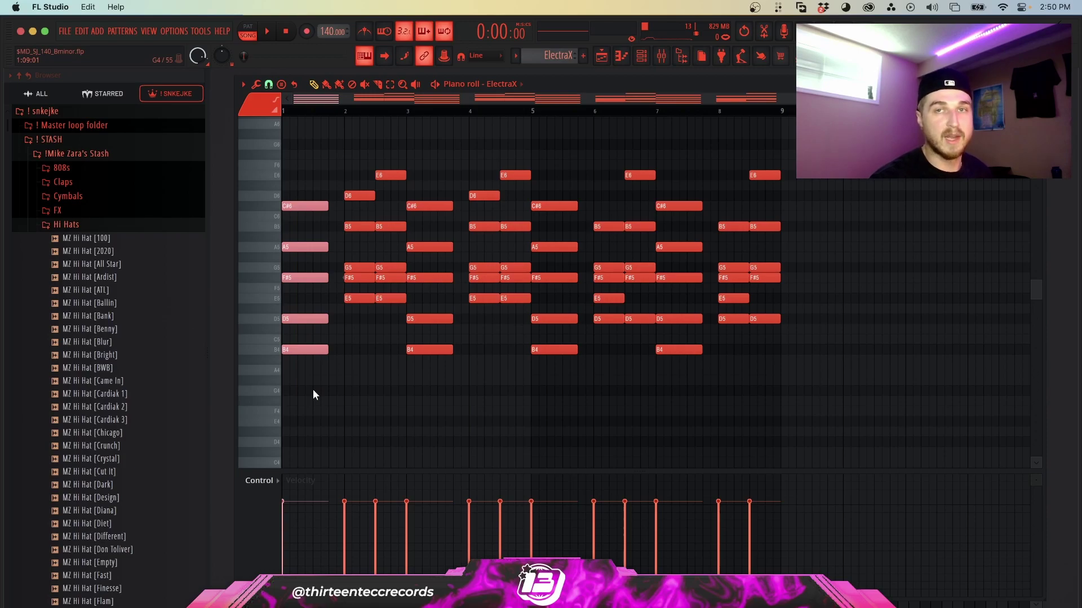
right_click(381, 402)
scroll(314, 206, "up", 2)
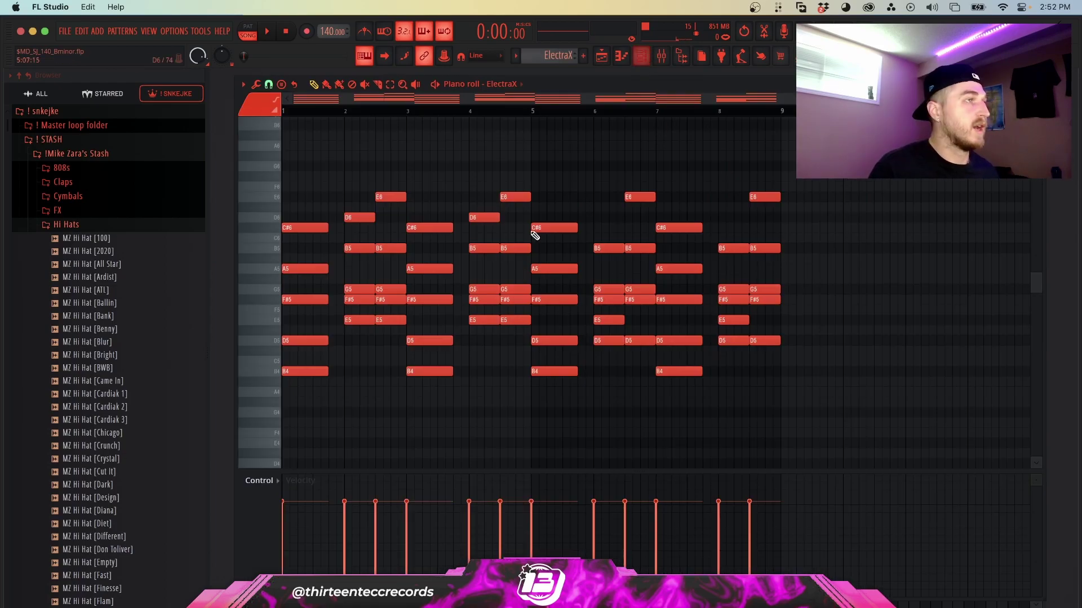
key("ctrl+a")
key("ctrl+d")
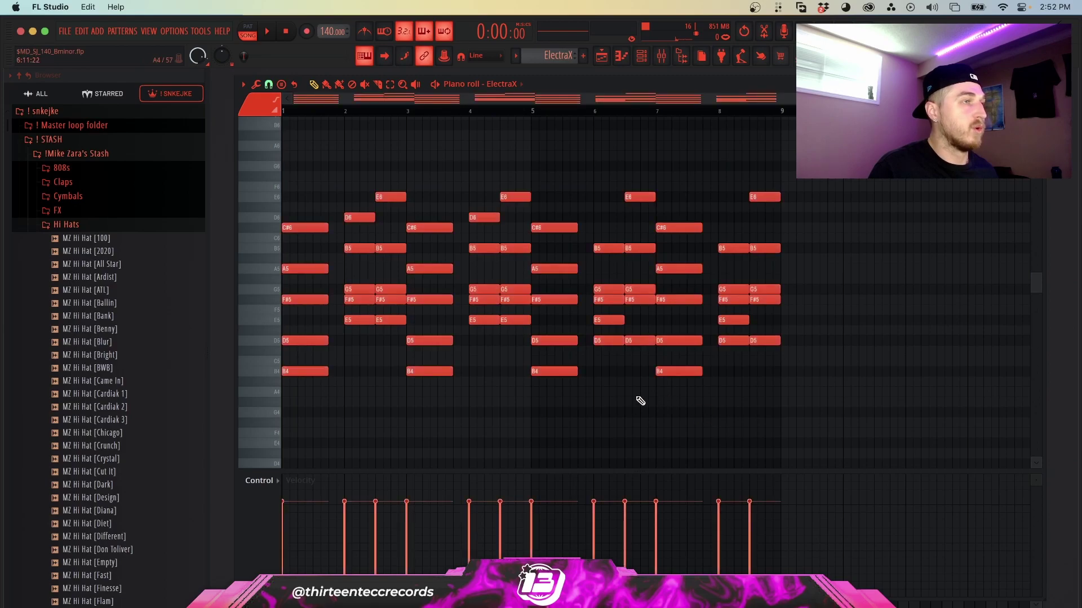
key("ctrl+a")
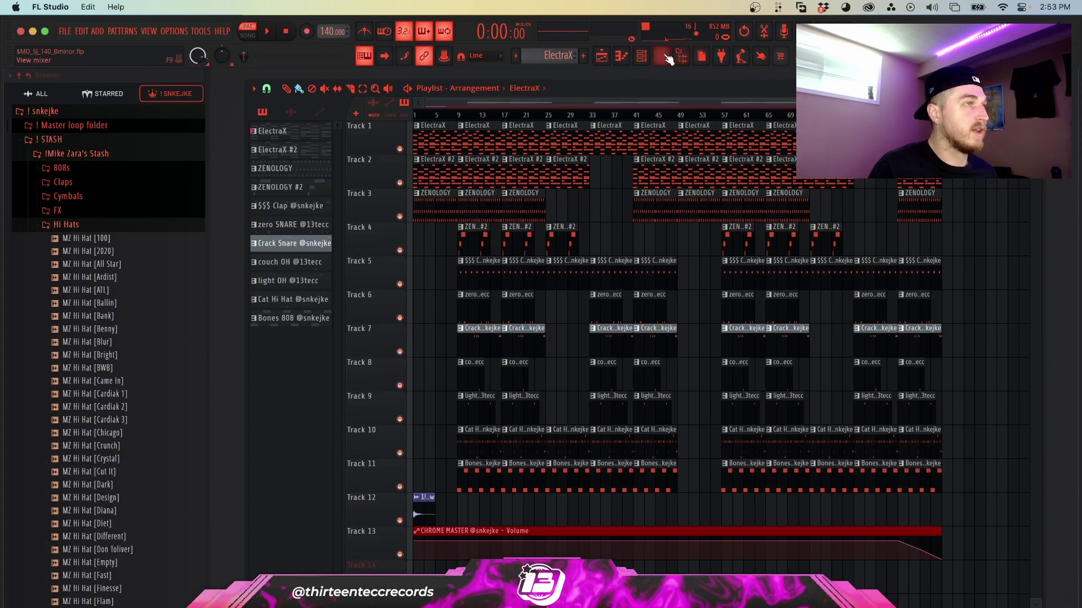
Step: Open the ElectraX #2 synth, reposition its window, and browse its patch library
left_click(666, 55)
left_click(469, 203)
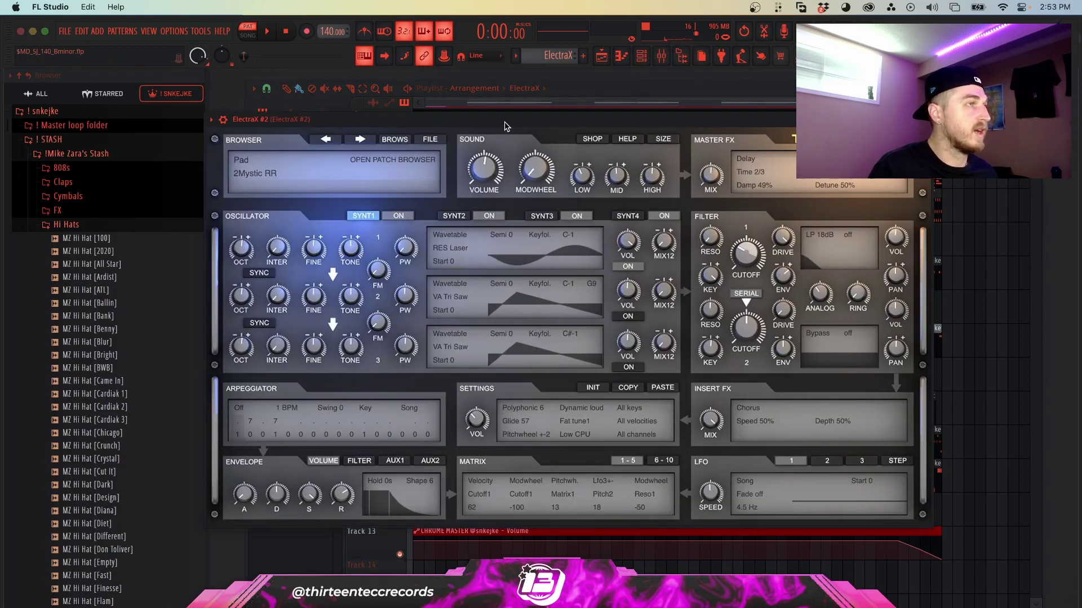
left_click_drag(504, 126, 512, 136)
left_click(398, 151)
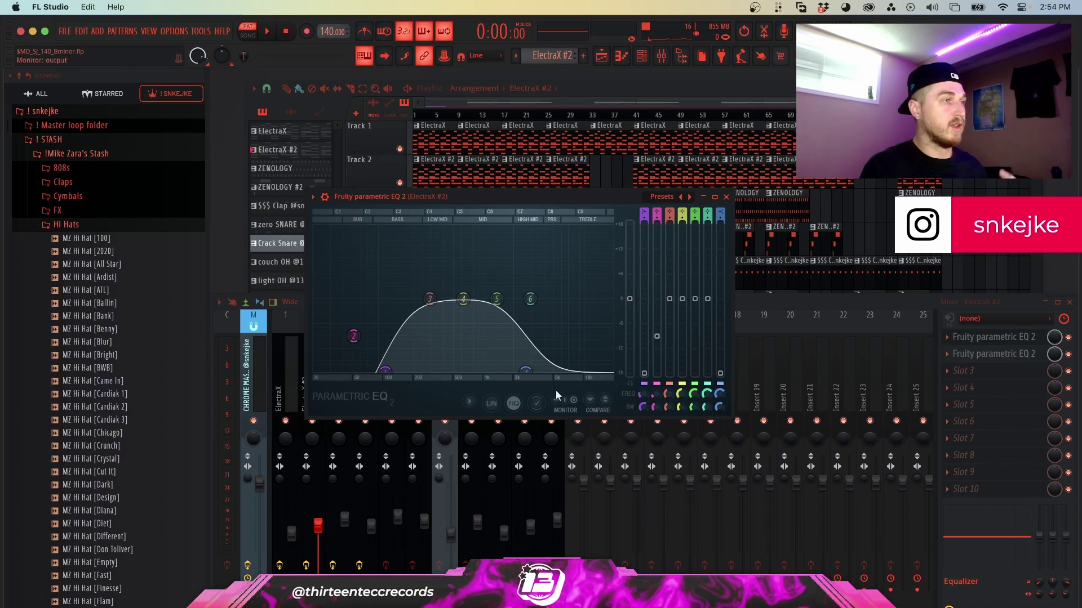
Step: Close the parametric EQ window and toggle the mixer and channel list
left_click(726, 197)
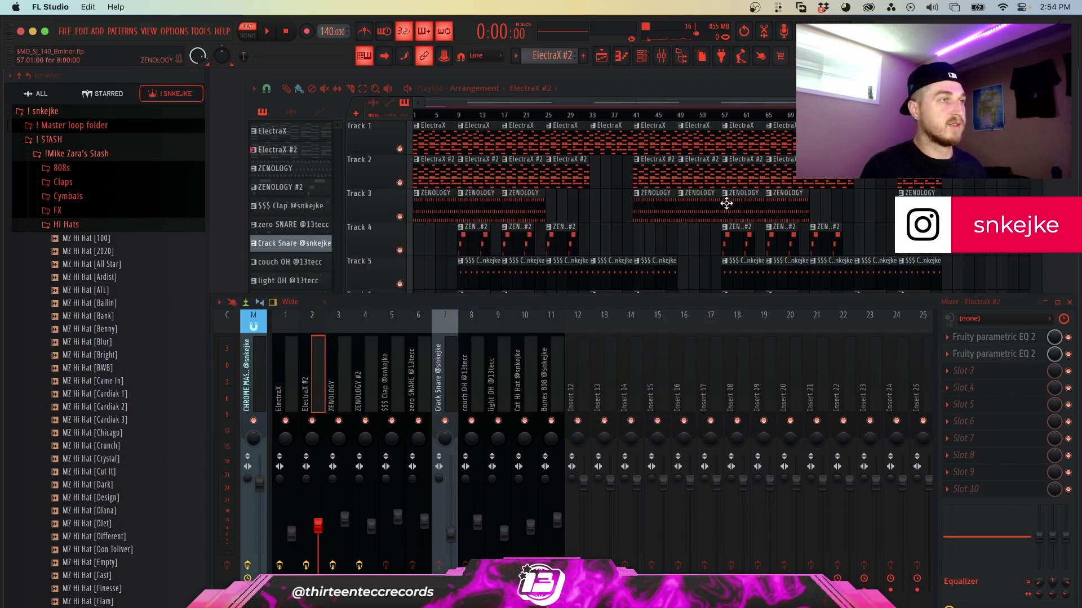
key("F9")
key("F6")
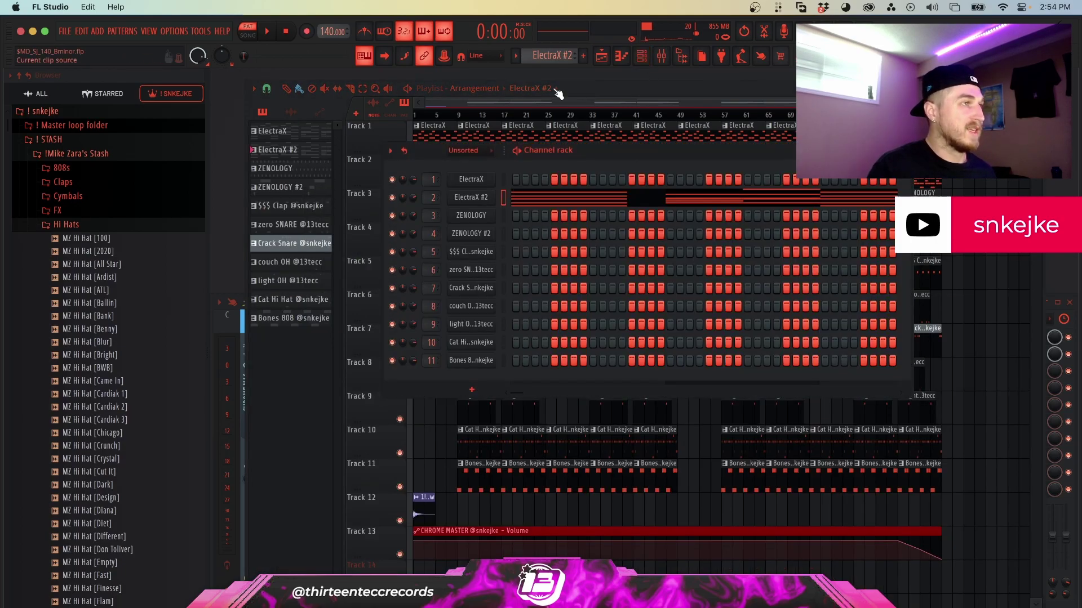
scroll(553, 59, "down", 1)
Step: Open the ZENOLOGY pattern in the piano roll and play back its lead melody
left_click(564, 214)
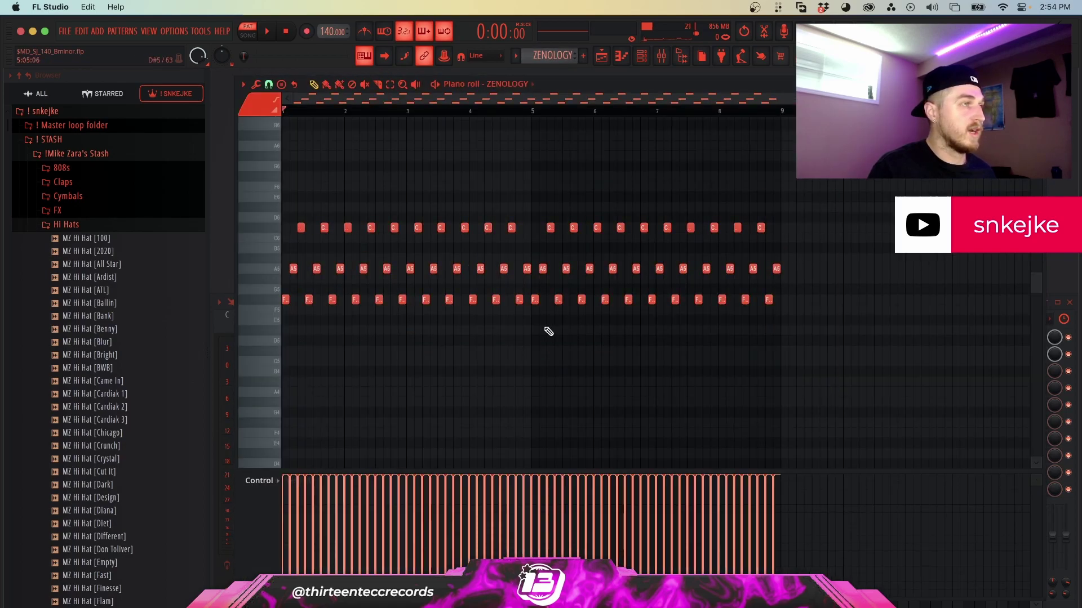
key("F6")
key("F6")
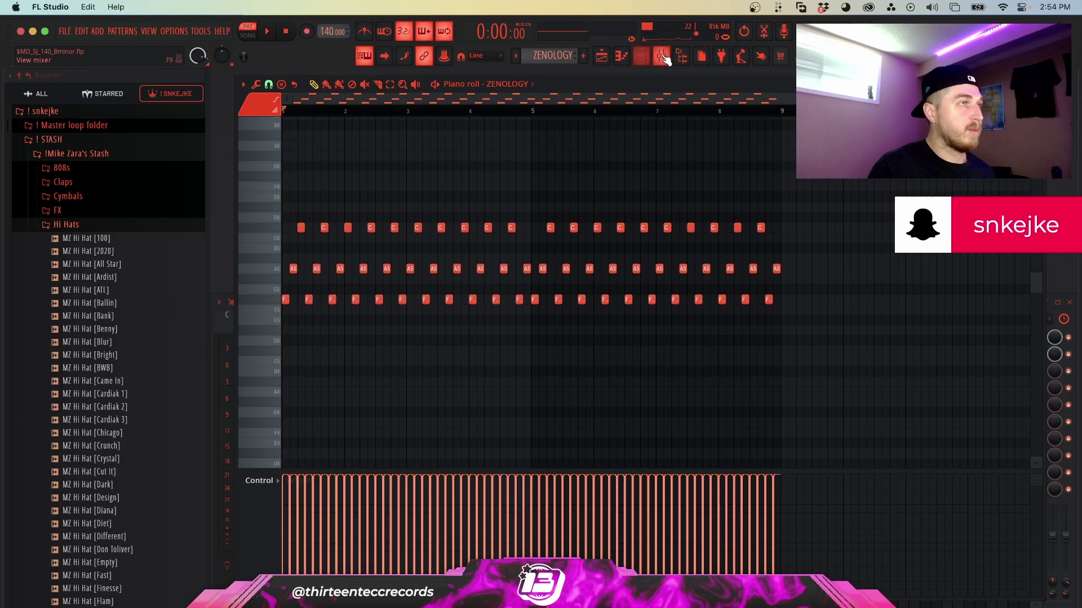
key("F9")
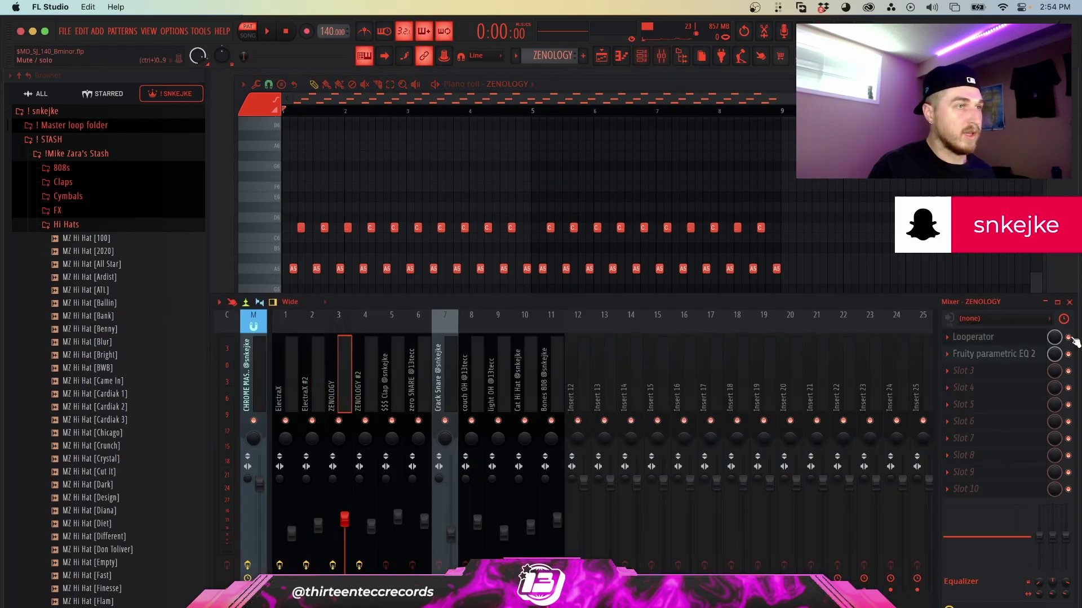
key("F9")
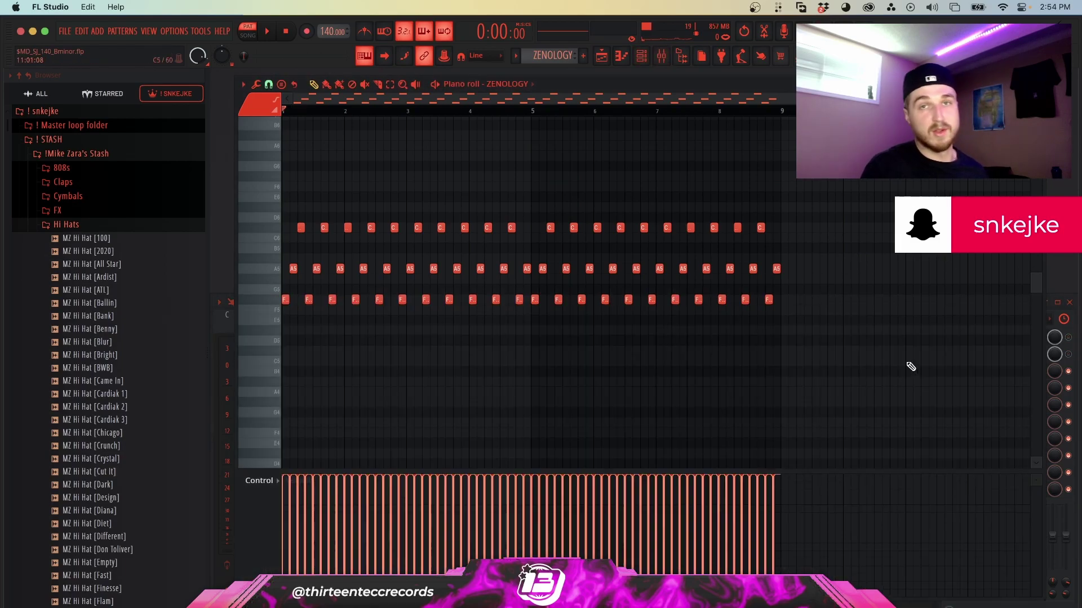
key("space")
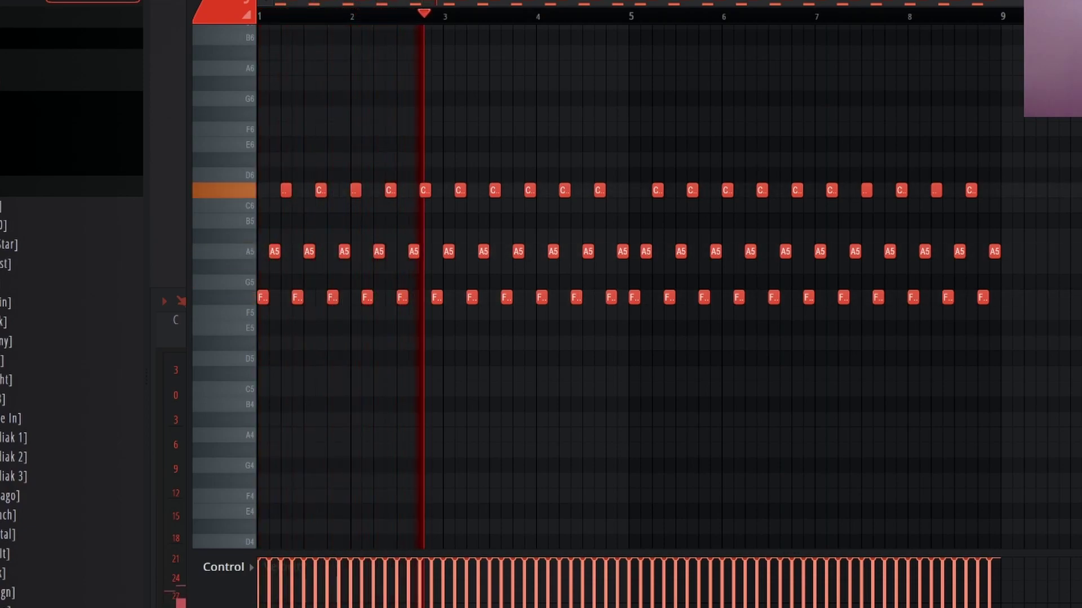
key("space")
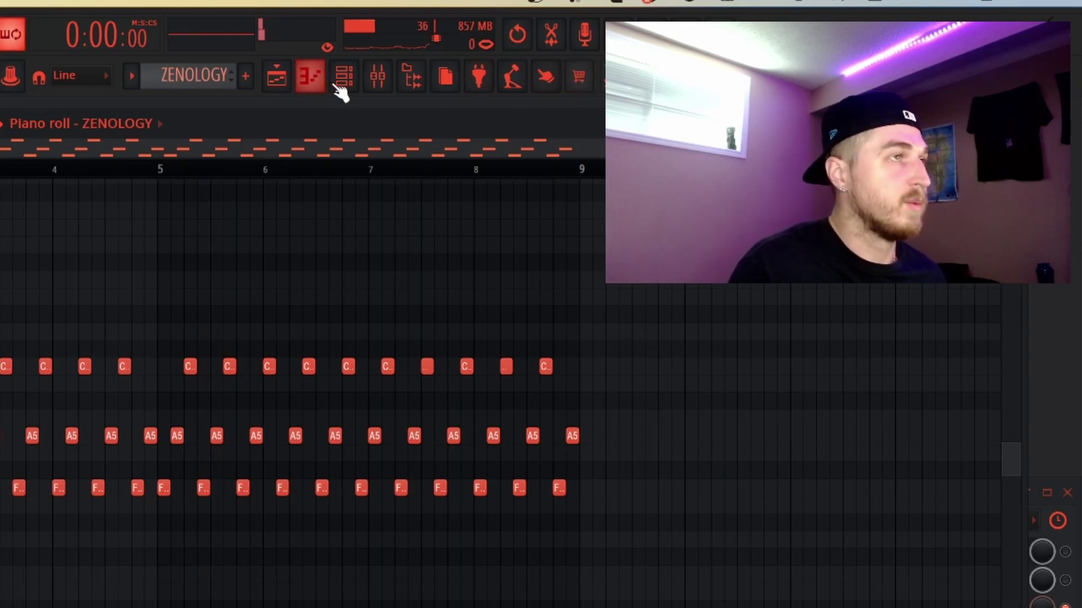
Step: Check ZENOLOGY's insert Parametric EQ 2, then close the piano roll and hide the mixer
left_click(342, 78)
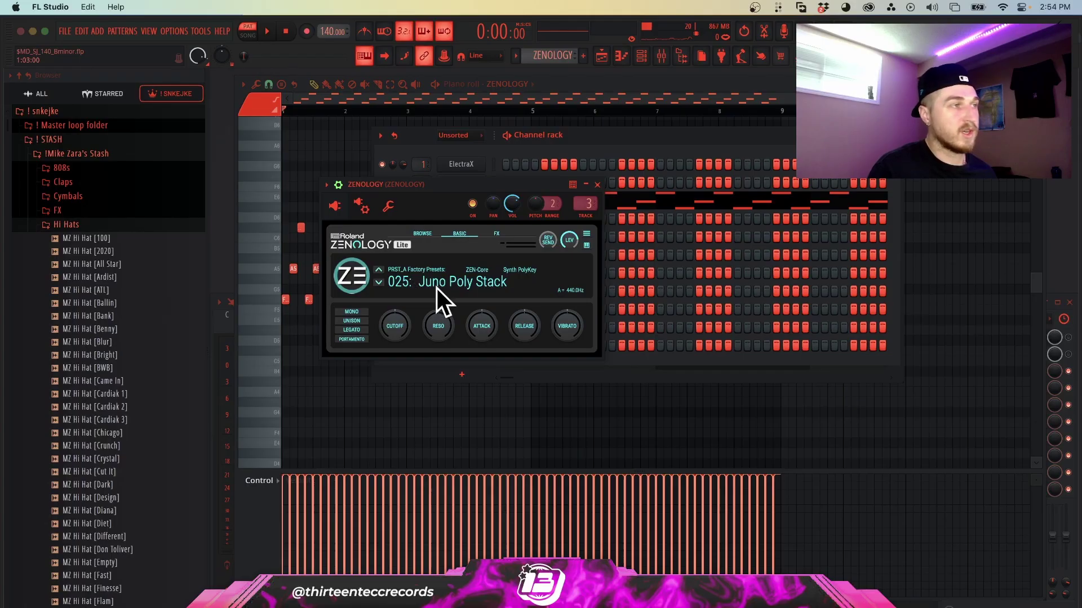
left_click(596, 184)
key("F6")
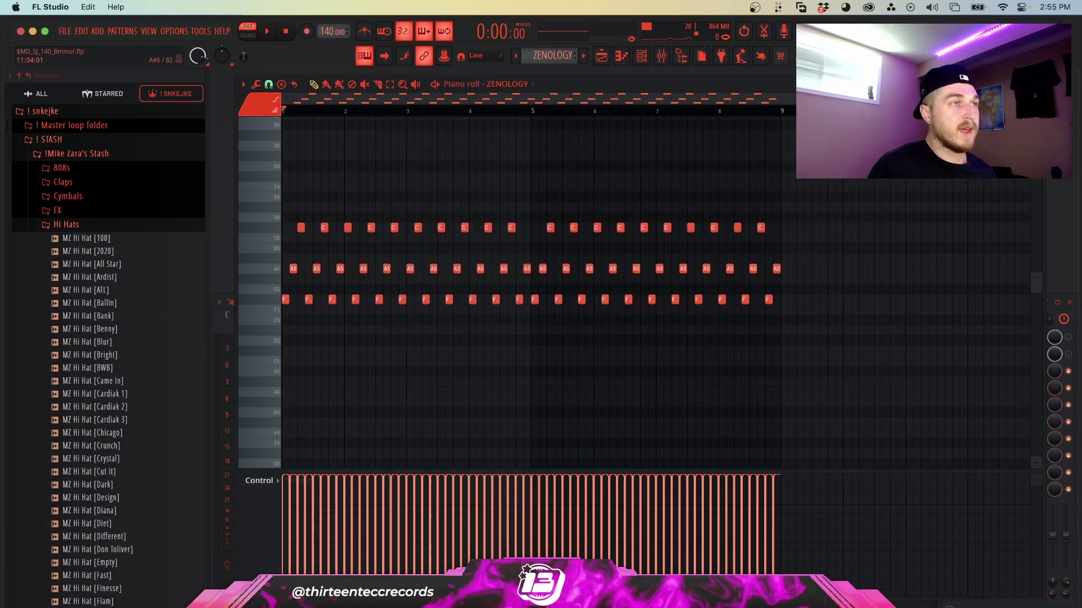
left_click(1076, 338)
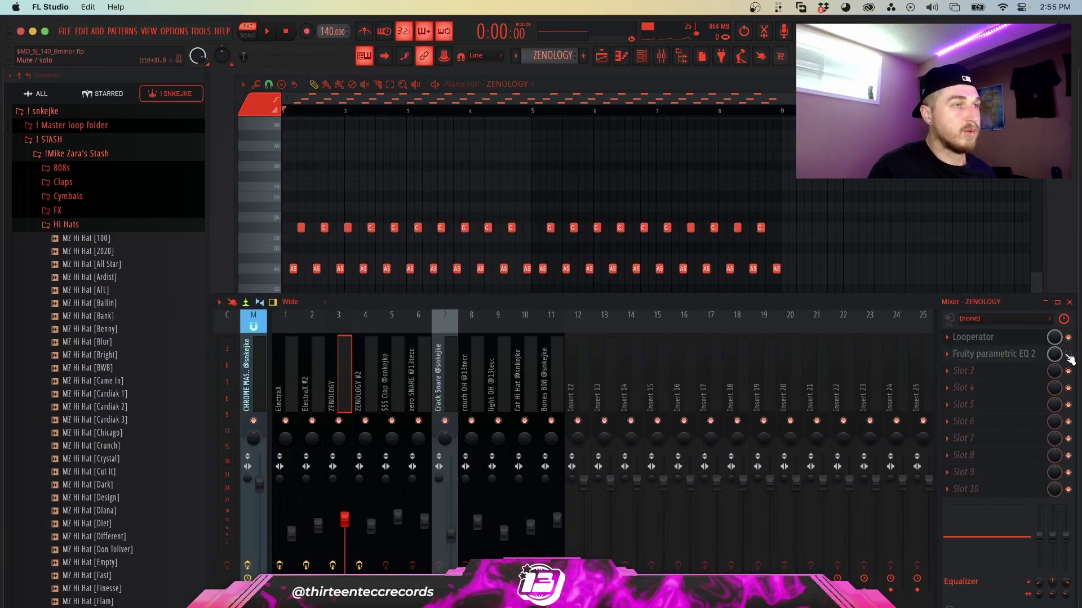
left_click(995, 356)
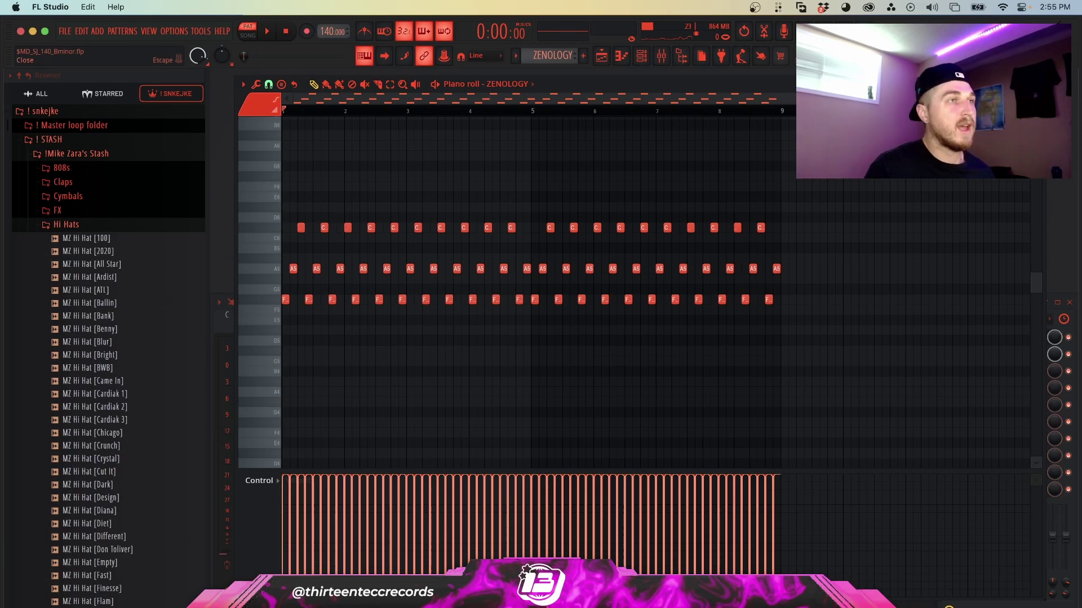
left_click(1039, 83)
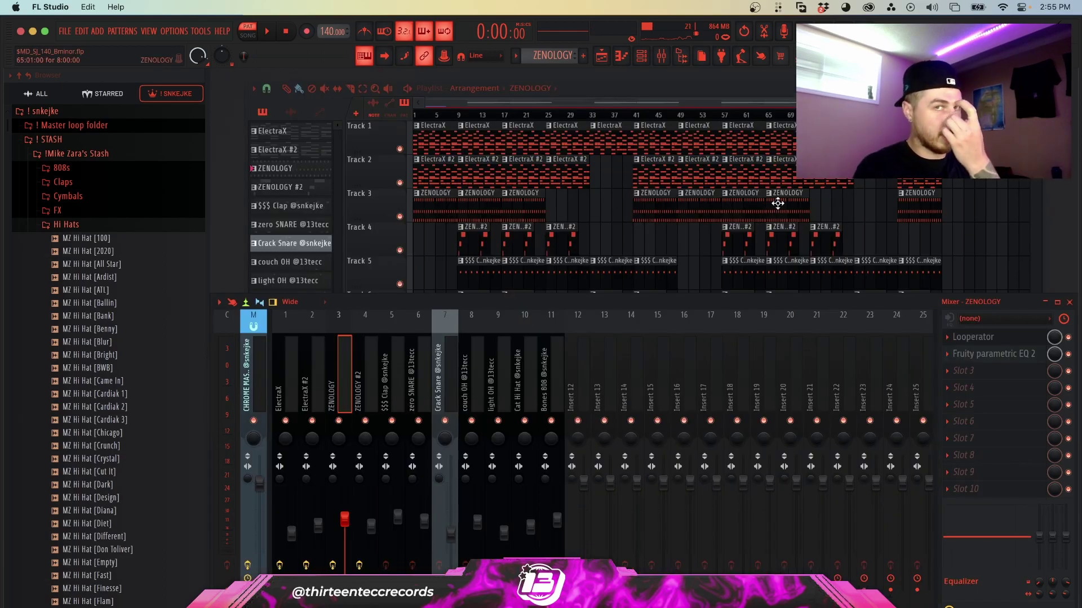
key("F9")
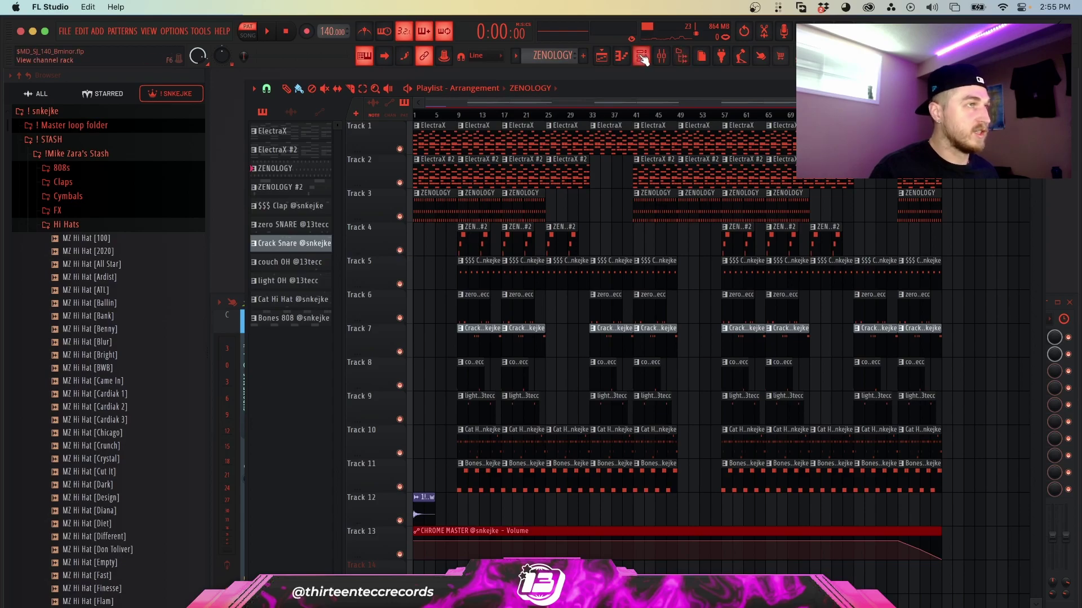
left_click(642, 58)
left_click(465, 222)
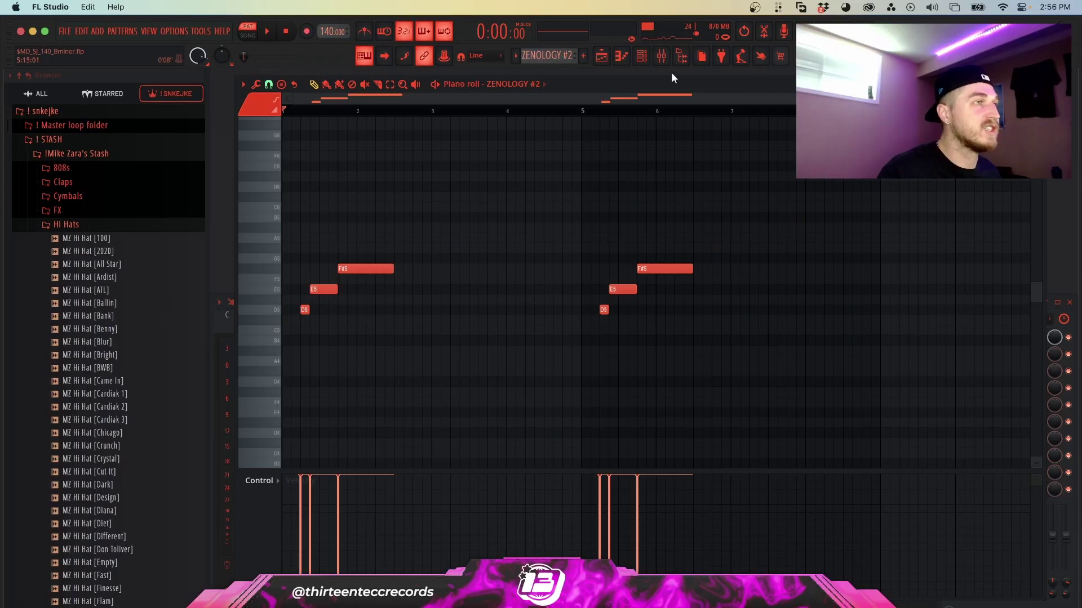
left_click(641, 56)
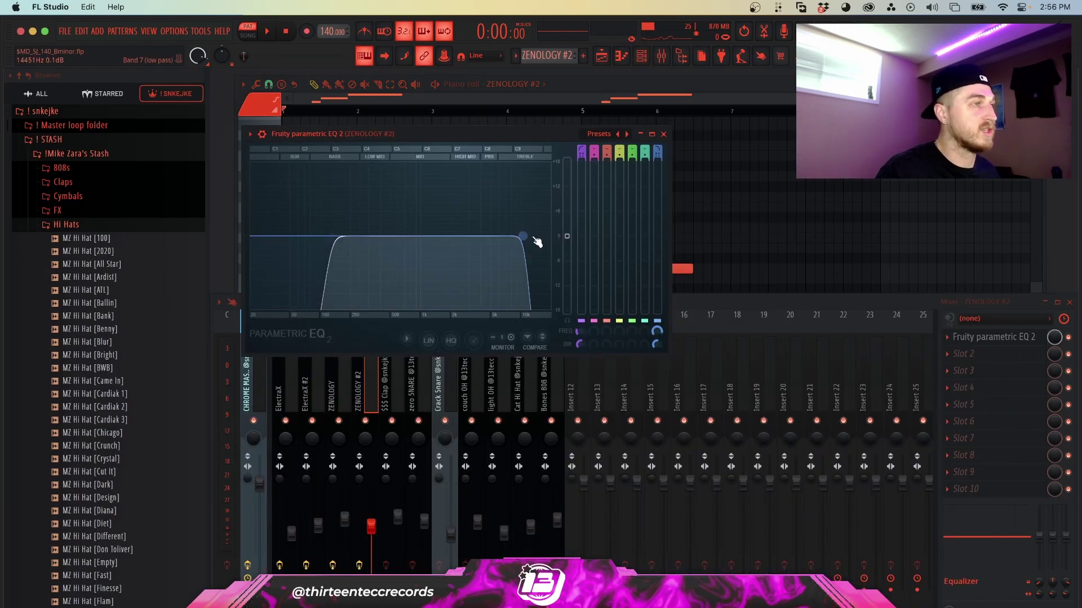
left_click(663, 134)
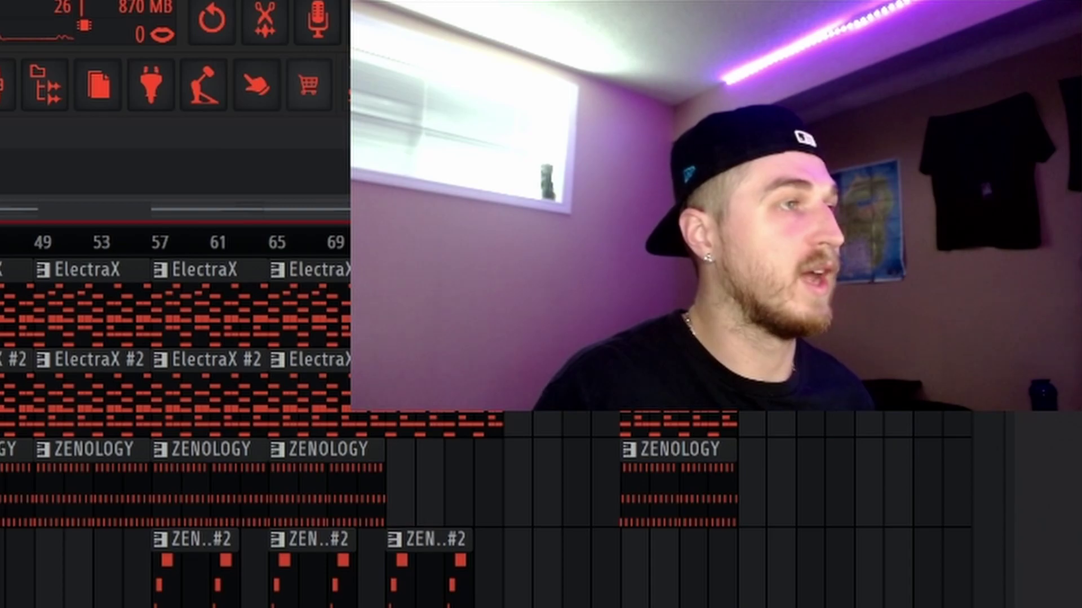
Step: Mute and then unmute the ElectraX and ZENOLOGY parts with Alt+M
key("alt+m")
key("alt+m")
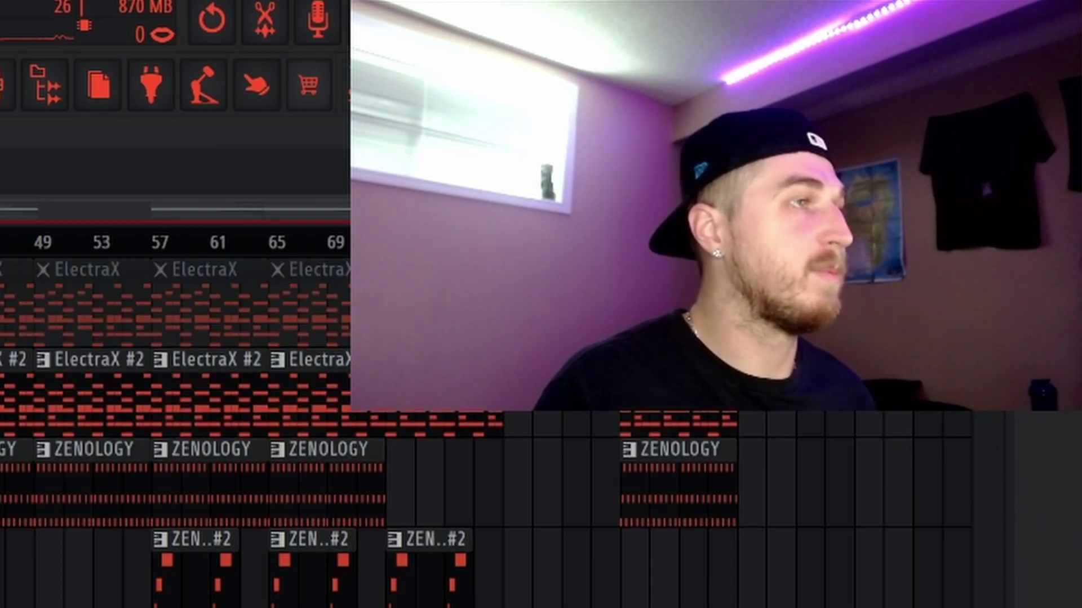
key("alt+m")
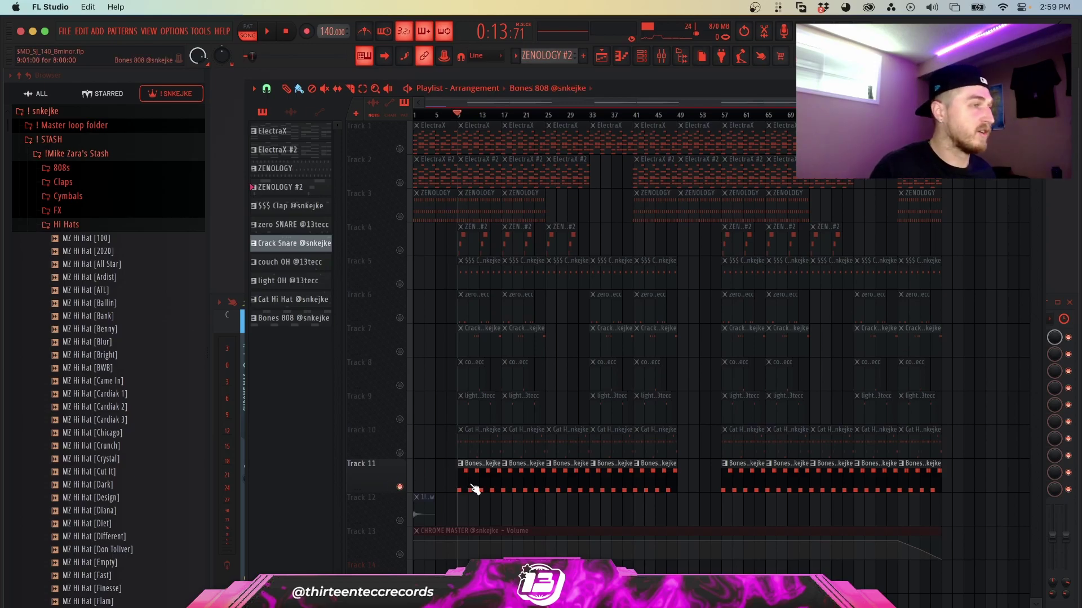
Step: Open the Bones 808 and Cat Hi Hat piano rolls, then close the playlist with F5
double_click(476, 490)
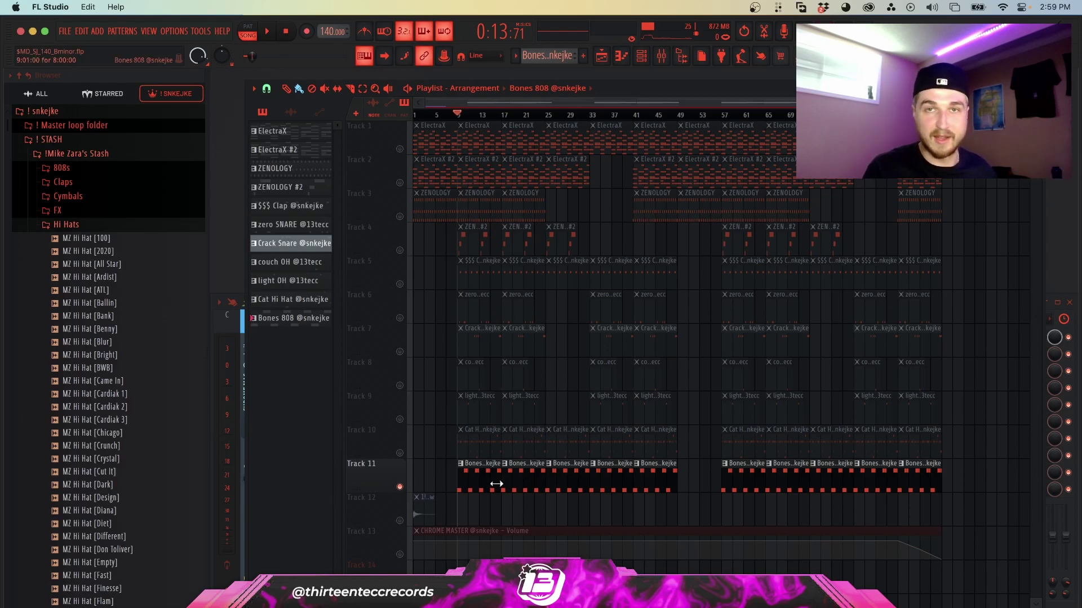
double_click(483, 445)
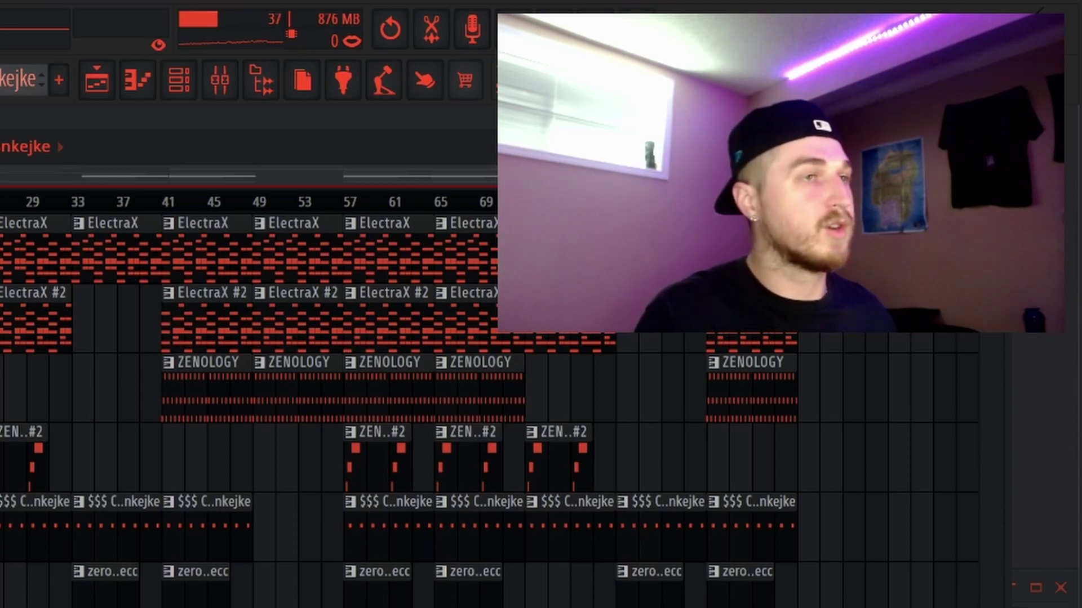
key("F5")
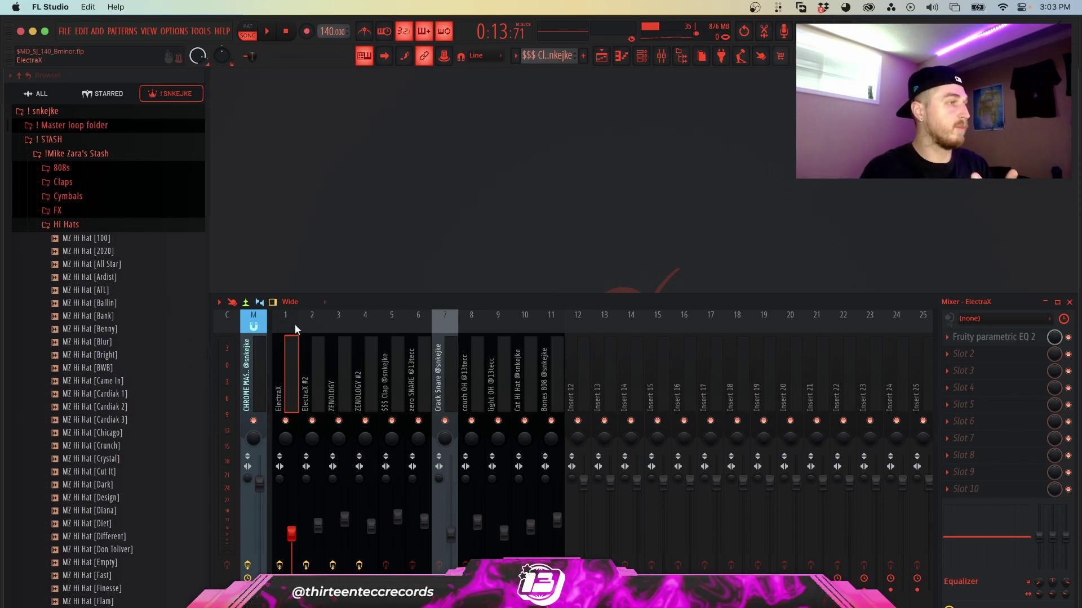
Step: Check the ElectraX #2 insert's Parametric EQ 2 and close the EQ and Looperator windows
left_click(307, 321)
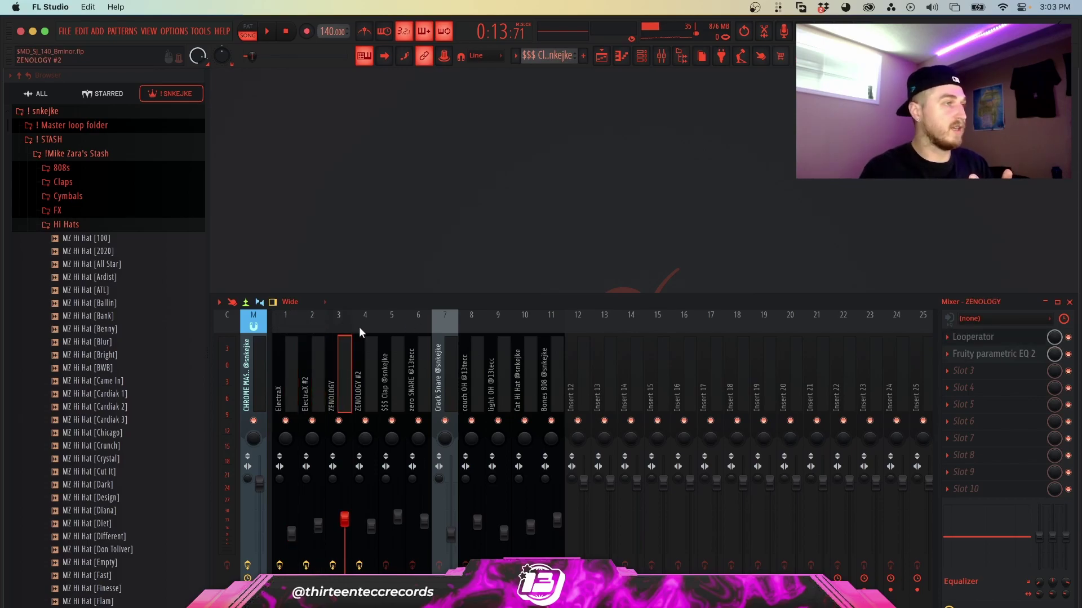
left_click(329, 326)
left_click(991, 335)
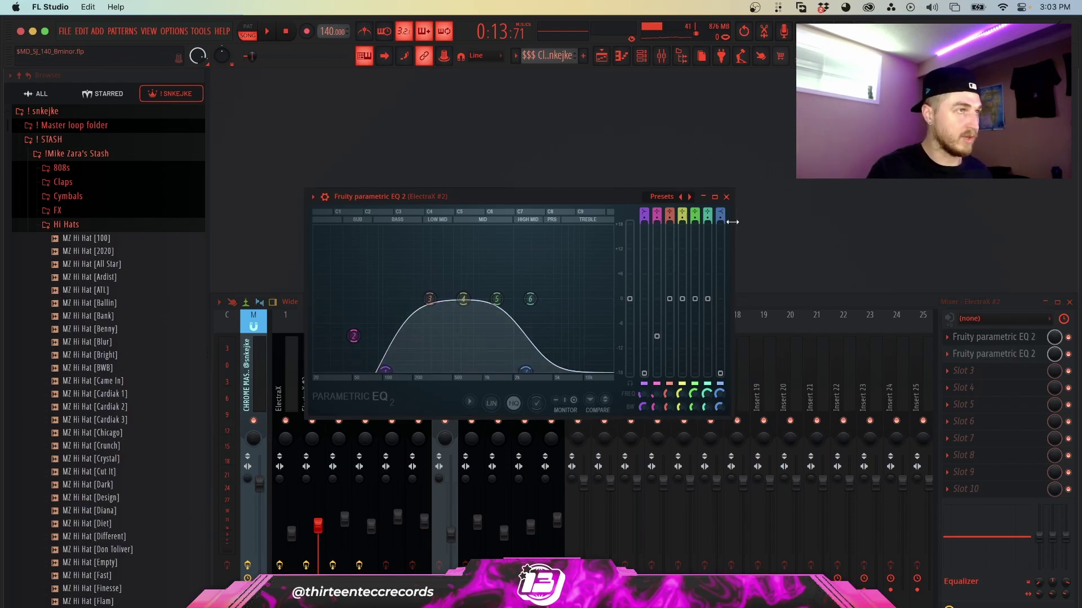
left_click(725, 196)
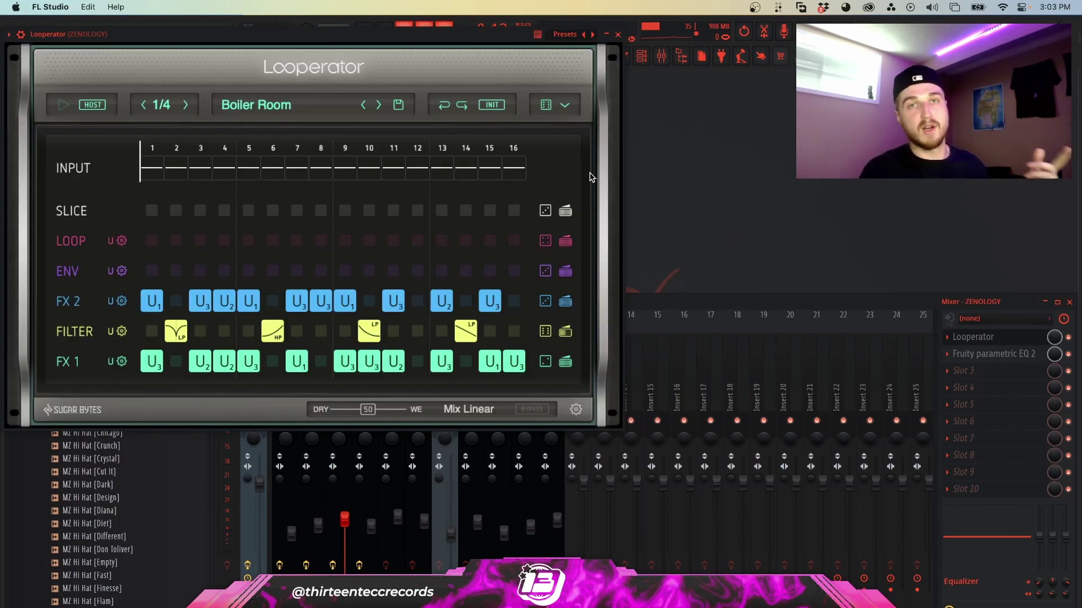
left_click(618, 35)
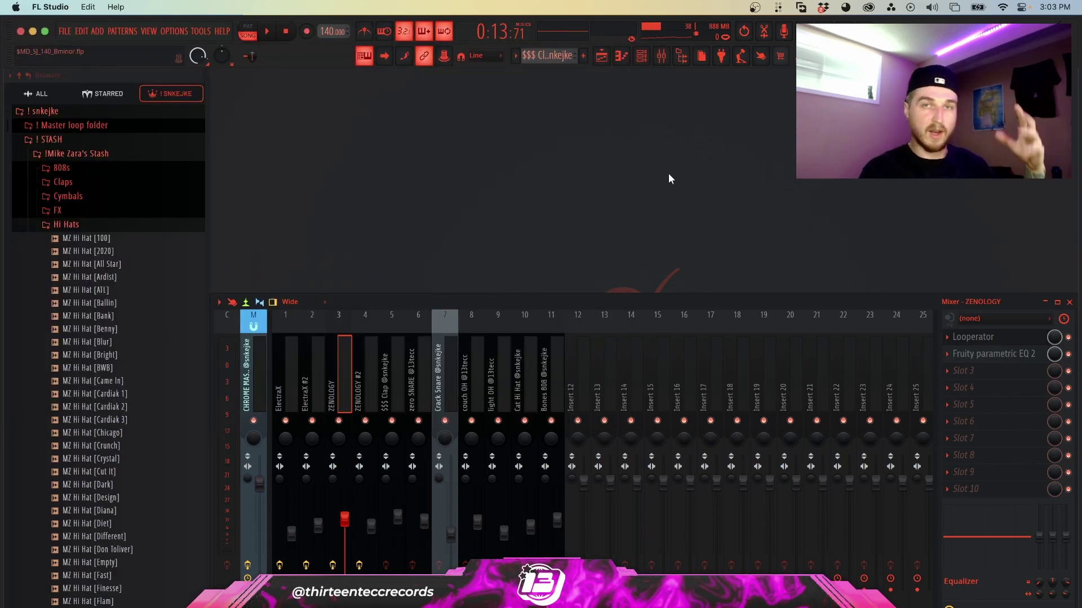
Step: Check the ZENOLOGY #2, Bones 808 and an unused insert, then select the master track
left_click(371, 322)
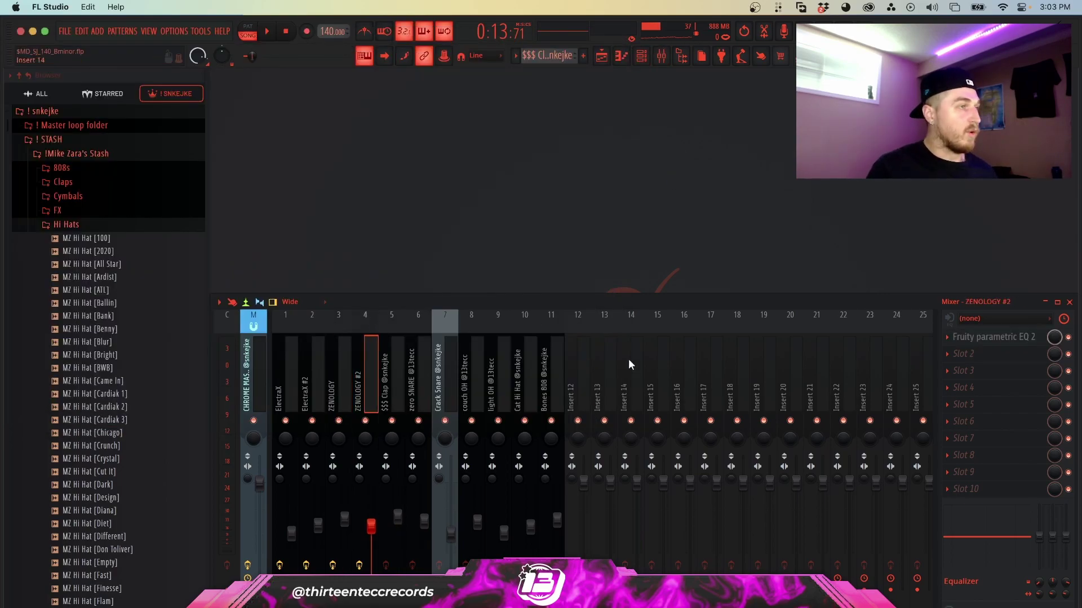
left_click(398, 323)
left_click(566, 320)
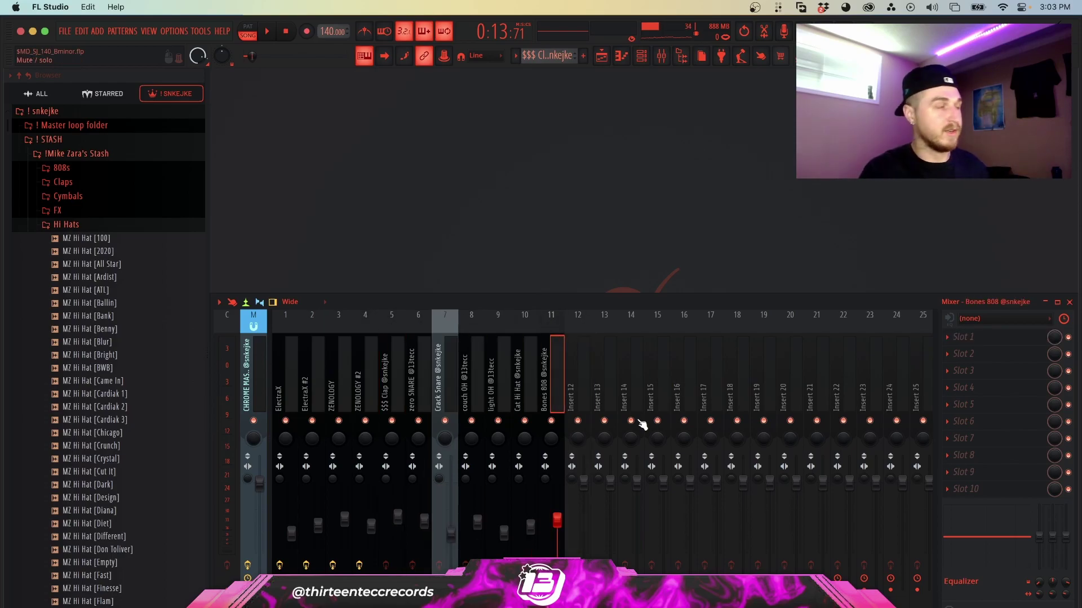
left_click(254, 388)
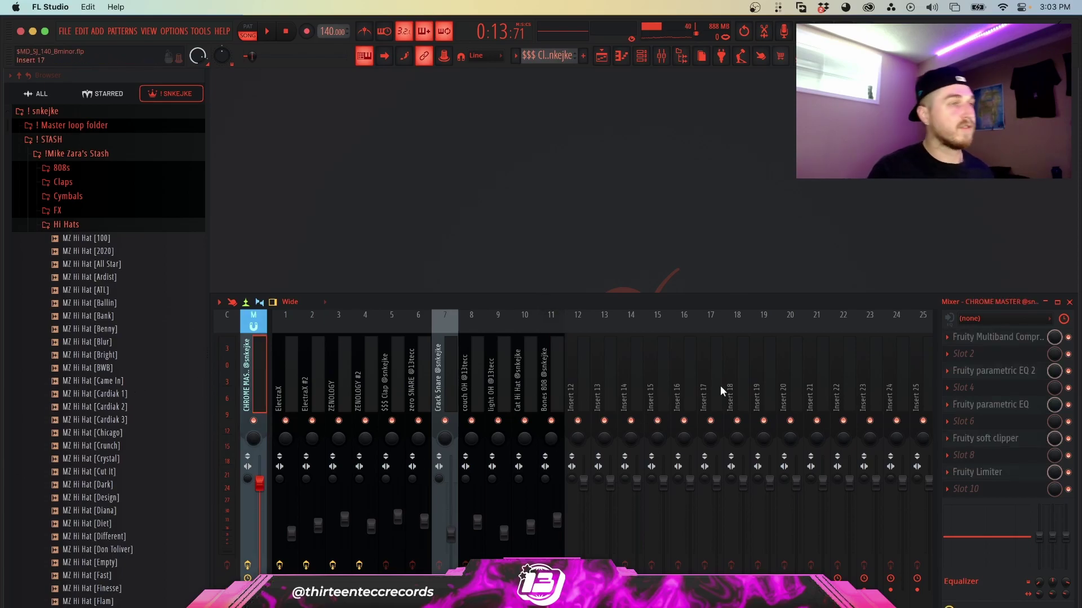